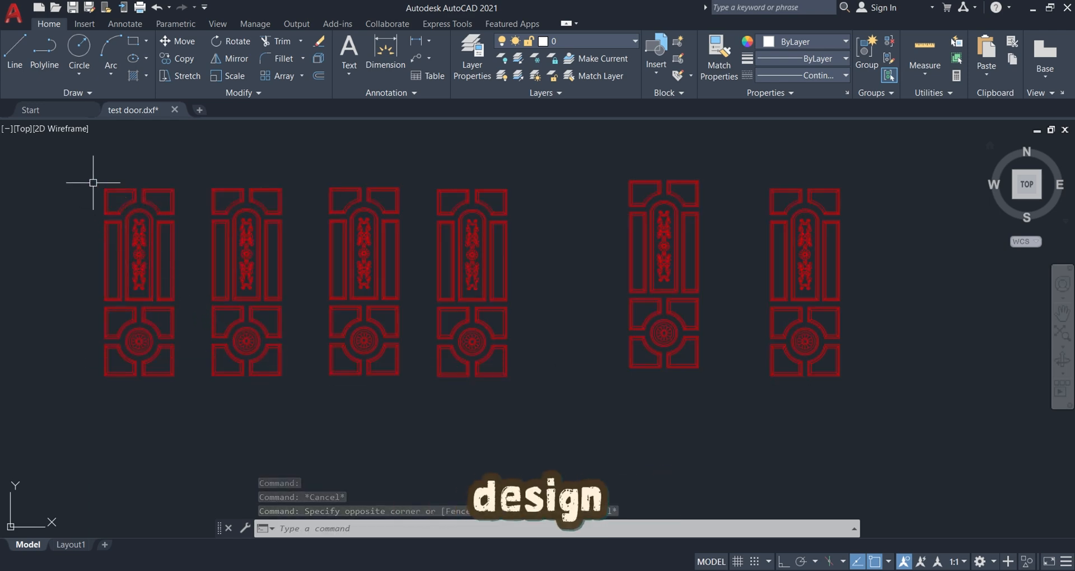
Step: Erase all the door designs in the row except the rightmost one
scroll(89, 233, up, 3)
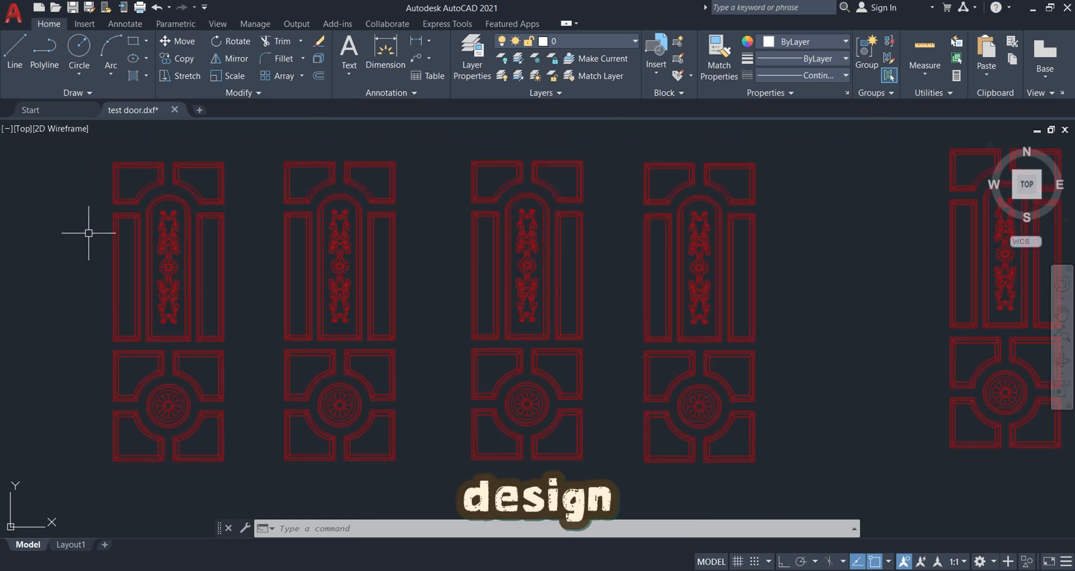
scroll(98, 235, down, 3)
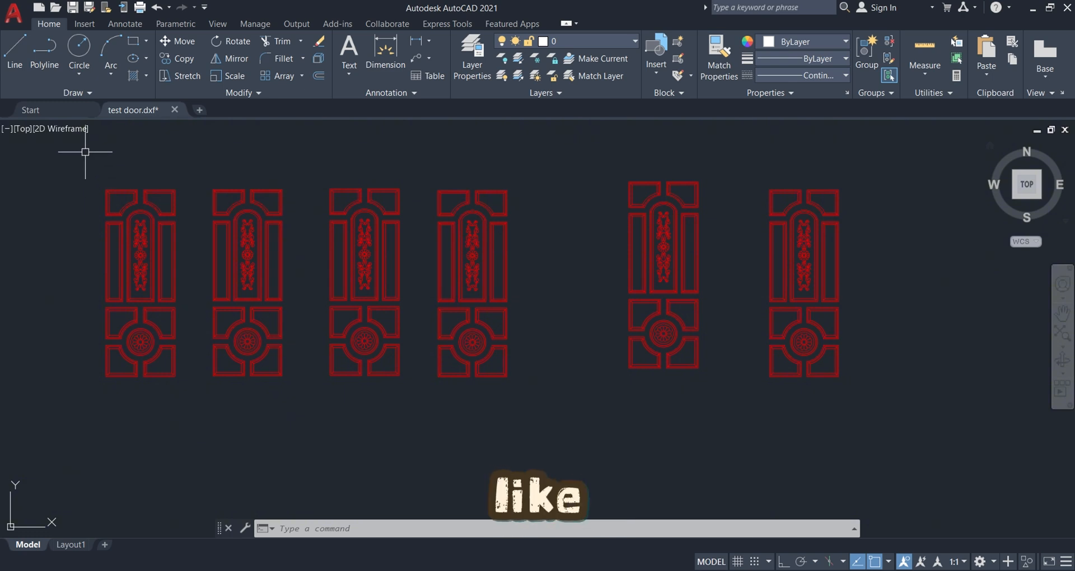
click(85, 151)
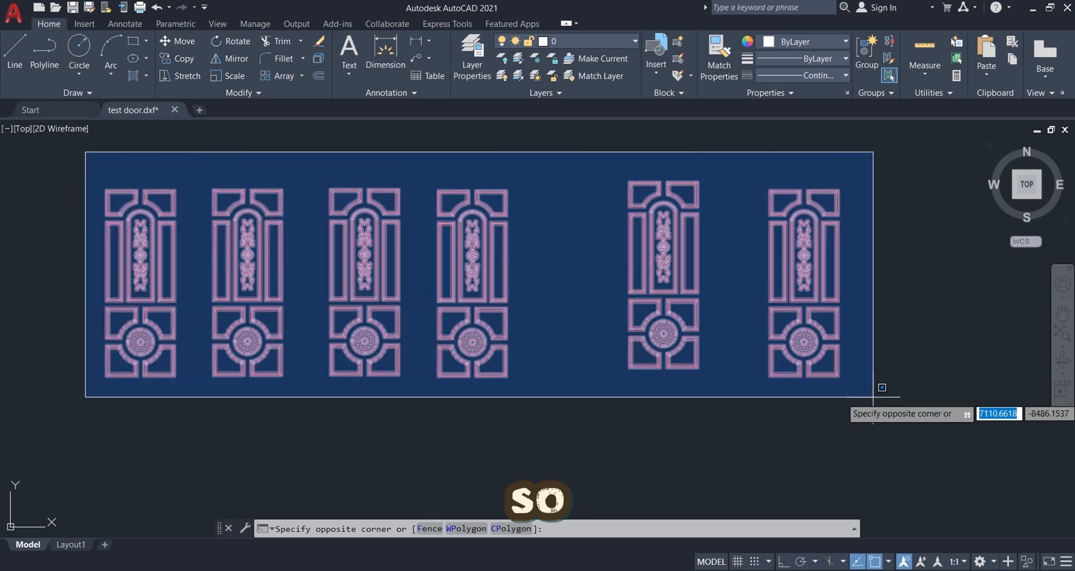
click(731, 431)
key(Delete)
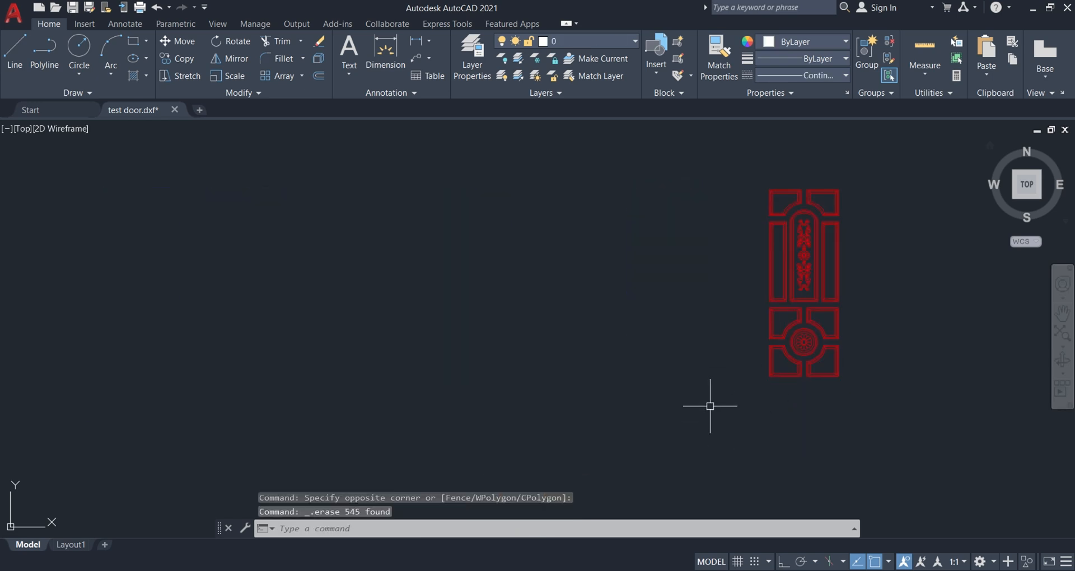
Step: Copy the entire remaining door design to the clipboard
middle_drag(713, 329, 432, 312)
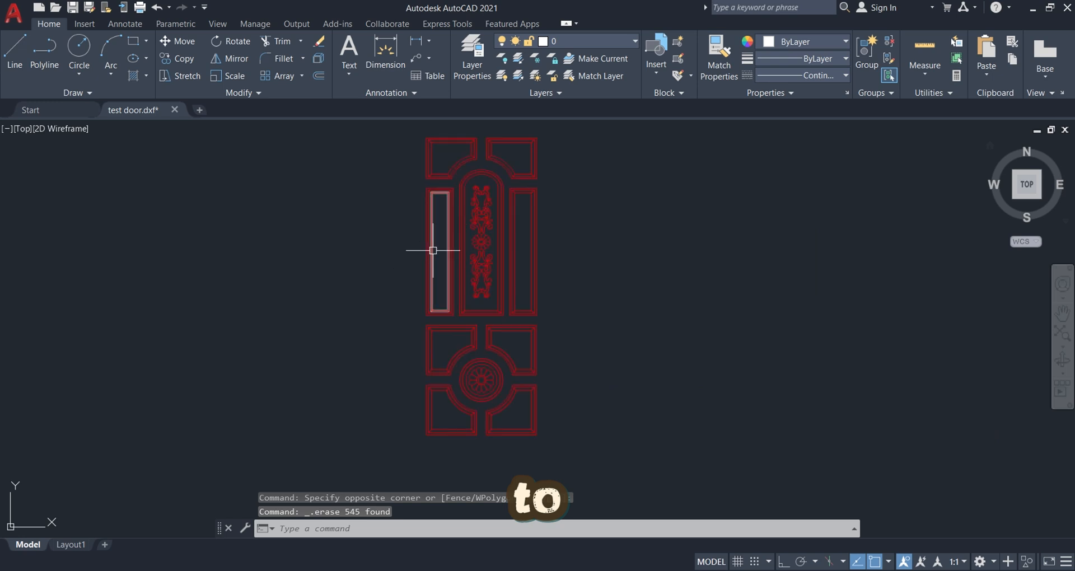
click(395, 151)
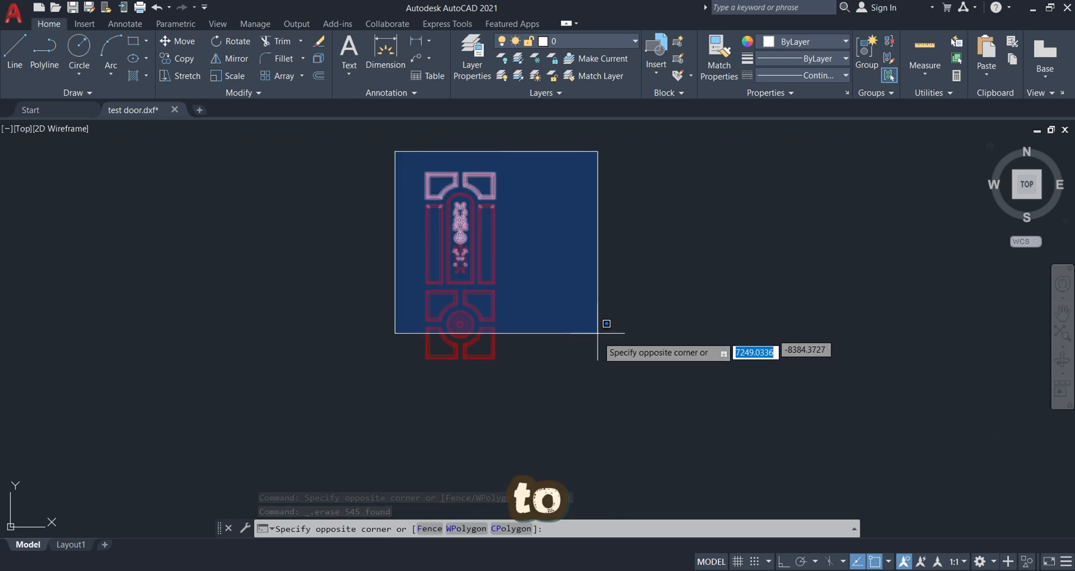
click(614, 413)
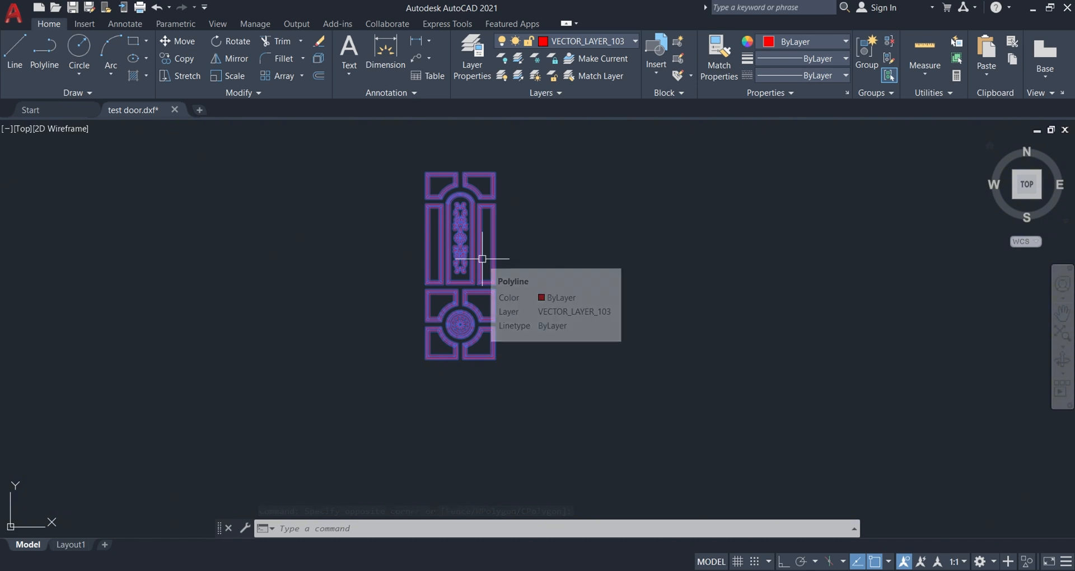
right_click(455, 244)
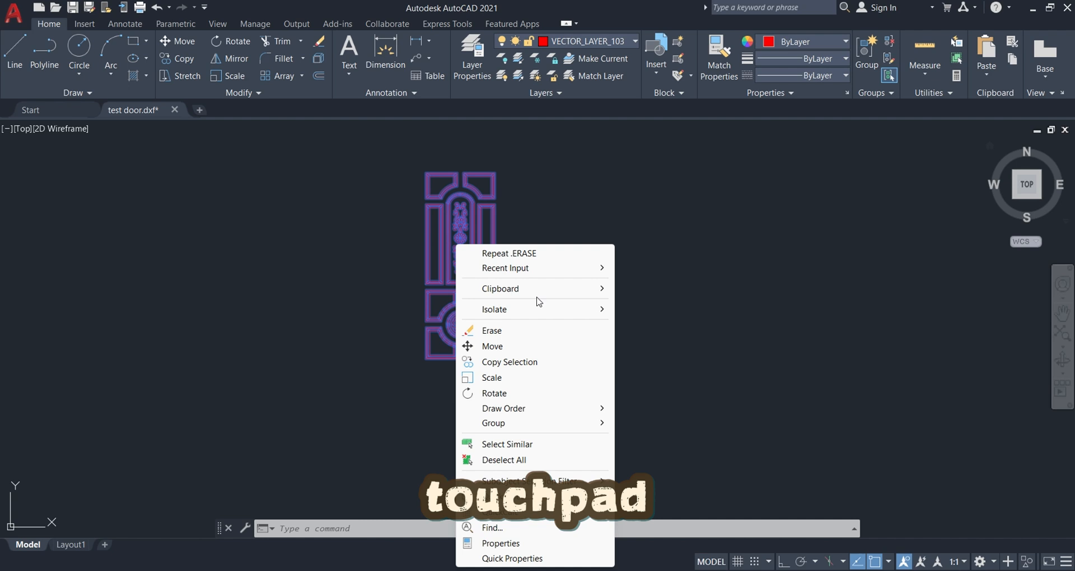
mouse_move(538, 297)
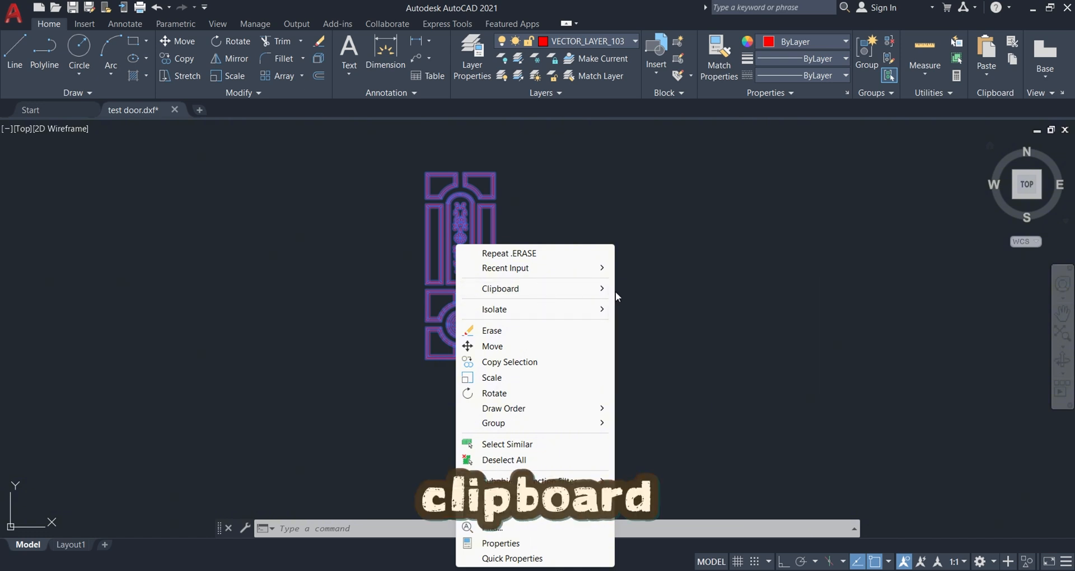
mouse_move(589, 292)
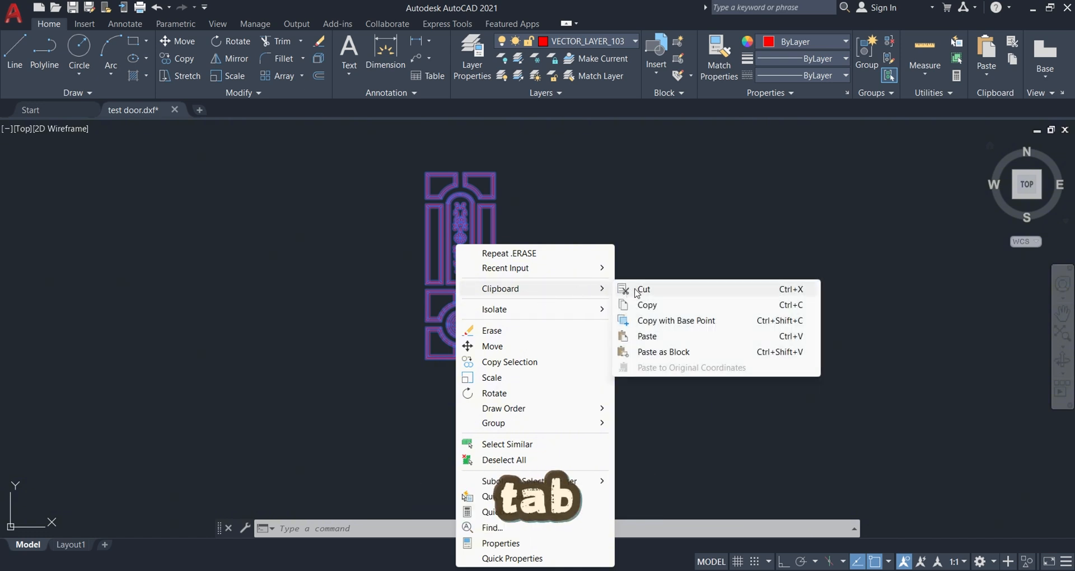
click(669, 307)
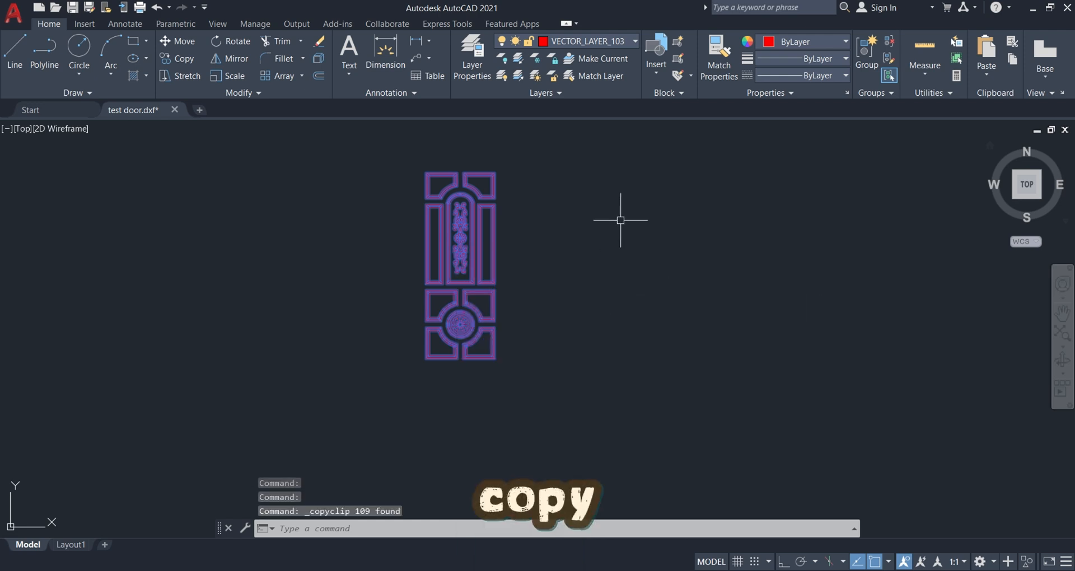
Step: Paste the copied door design to the right of the original, roughly level with it
right_click(656, 202)
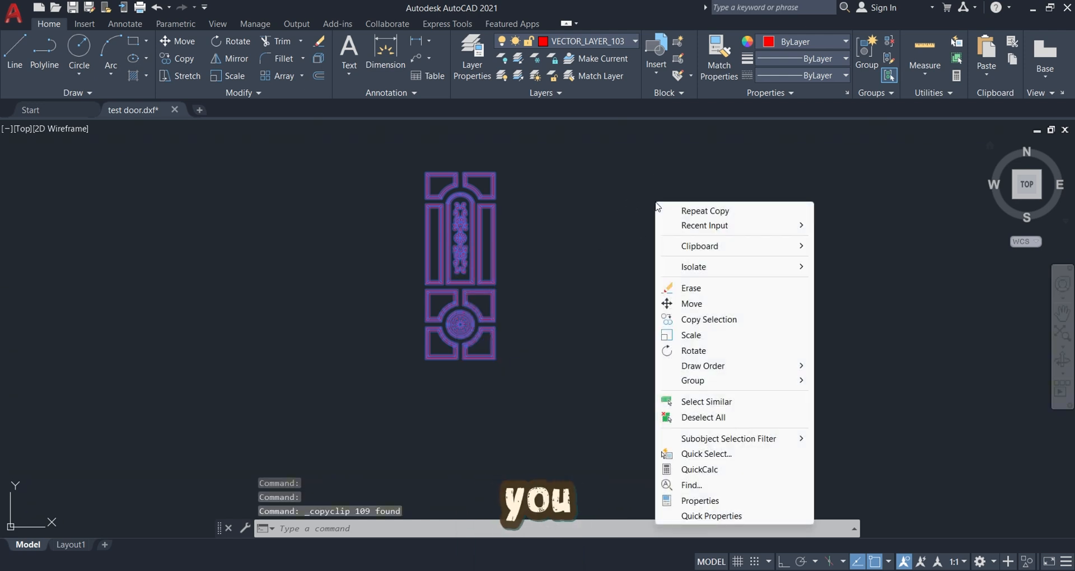
mouse_move(703, 253)
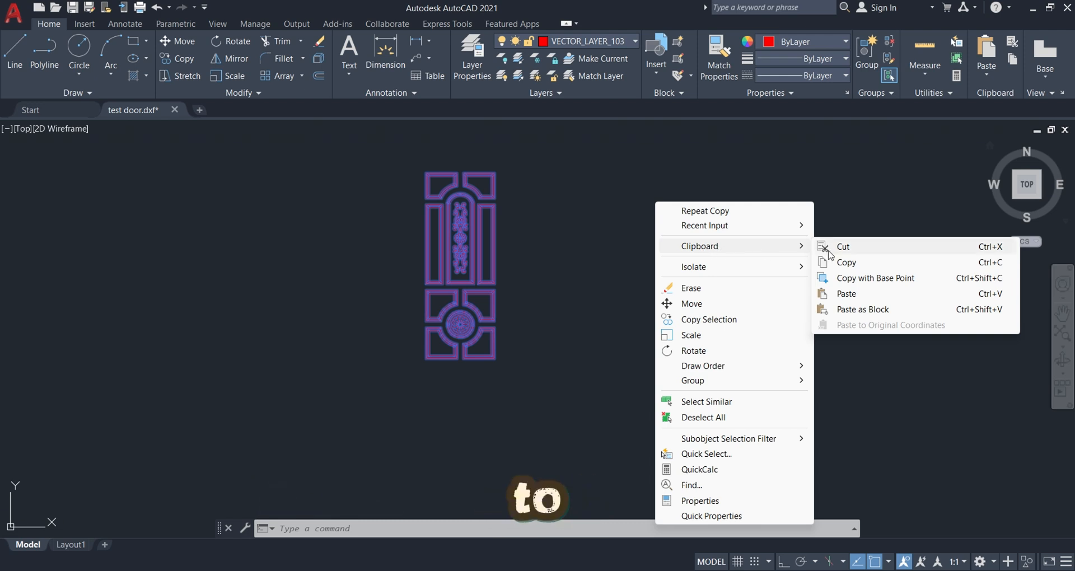
click(857, 294)
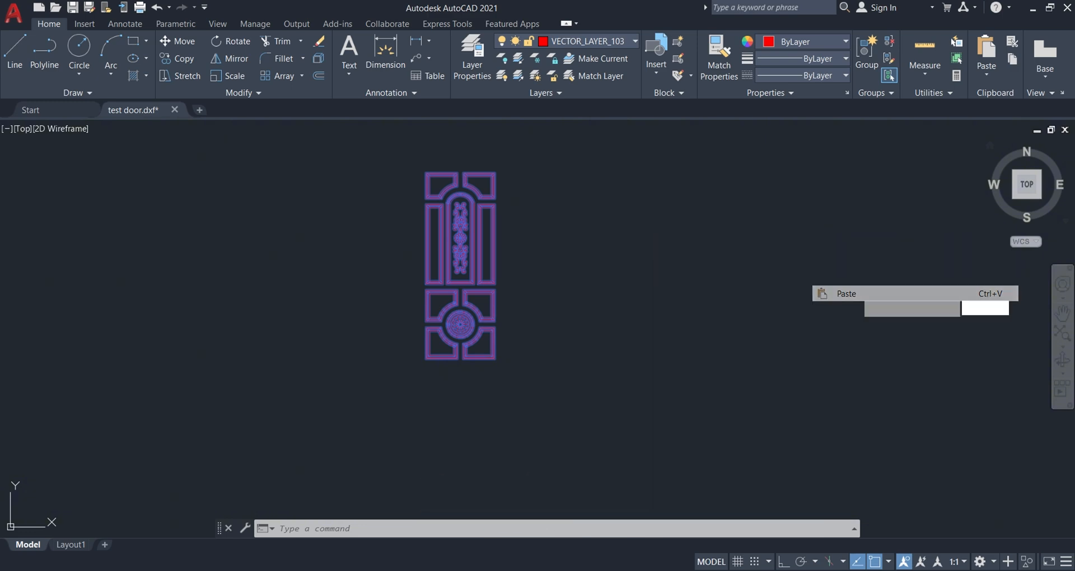
scroll(717, 328, down, 2)
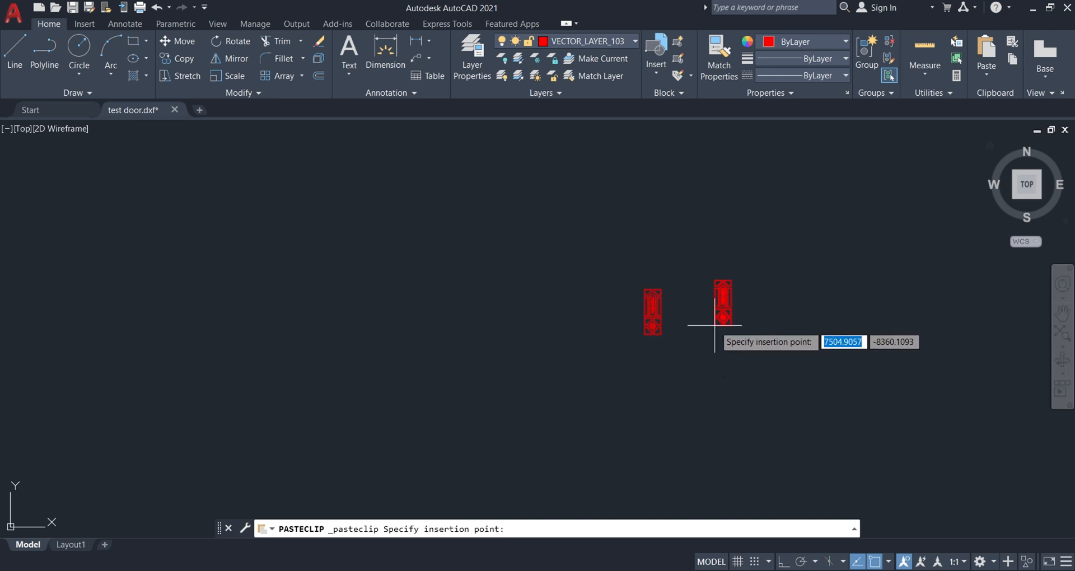
scroll(707, 335, up, 6)
scroll(678, 322, down, 2)
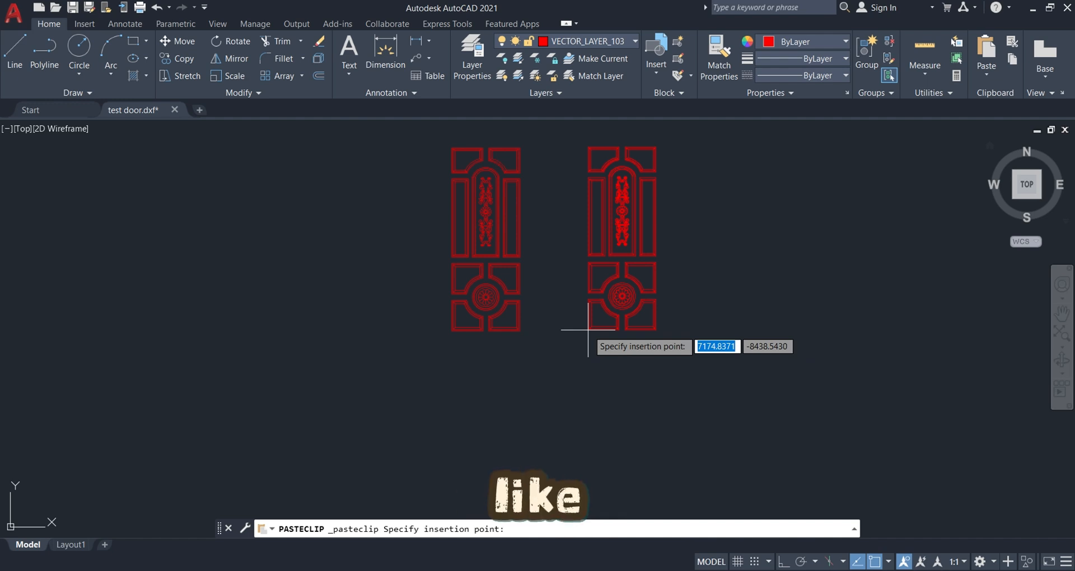
click(588, 330)
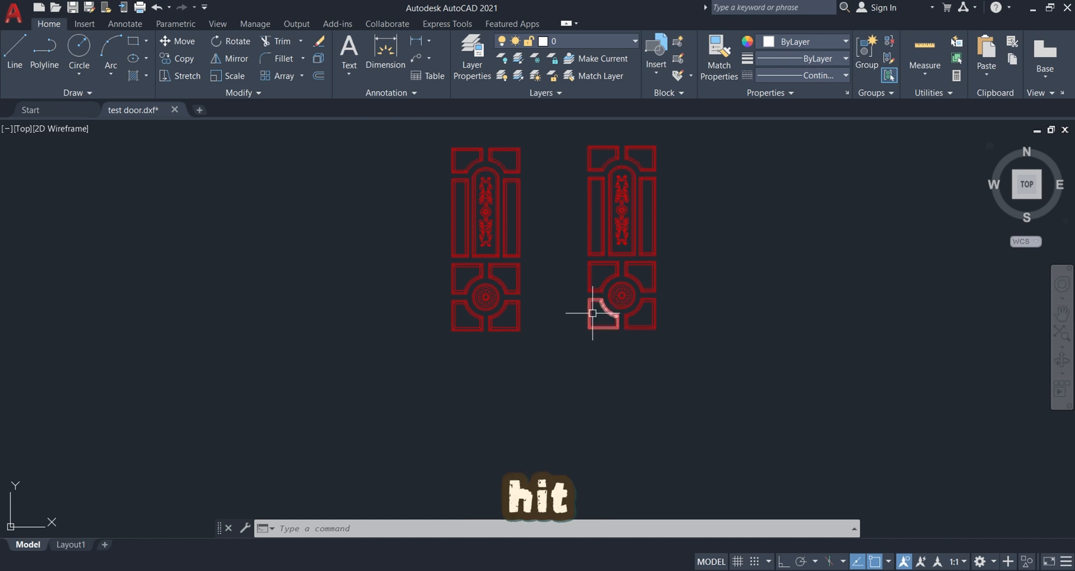
Step: Copy the pasted door from its lower-right corner to two spots in line on its right, the first about 214 units away
mouse_move(593, 313)
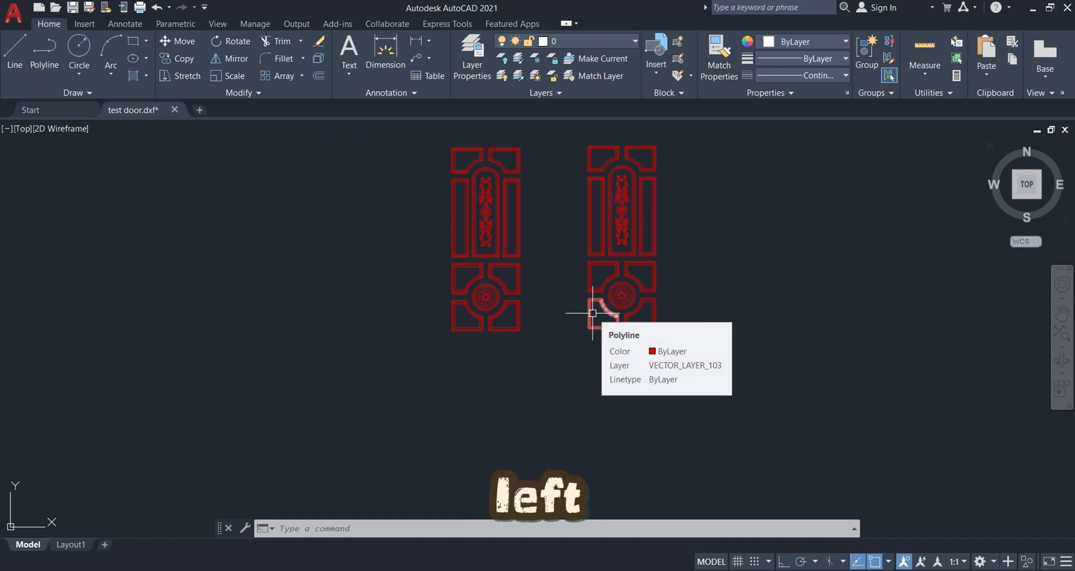
mouse_move(555, 286)
middle_down()
mouse_move(537, 338)
mouse_move(540, 325)
mouse_move(450, 322)
middle_up()
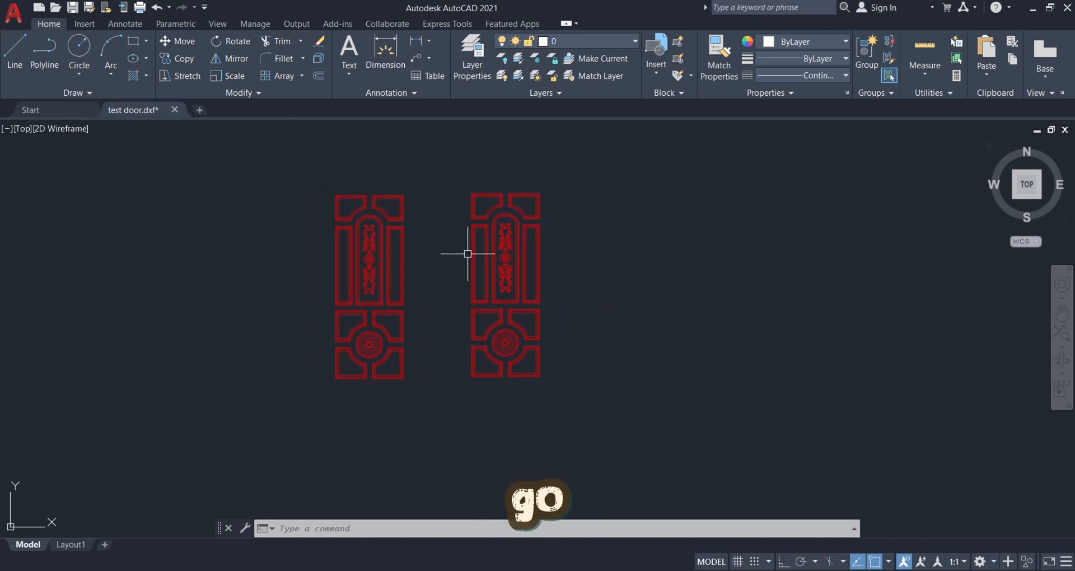
click(455, 166)
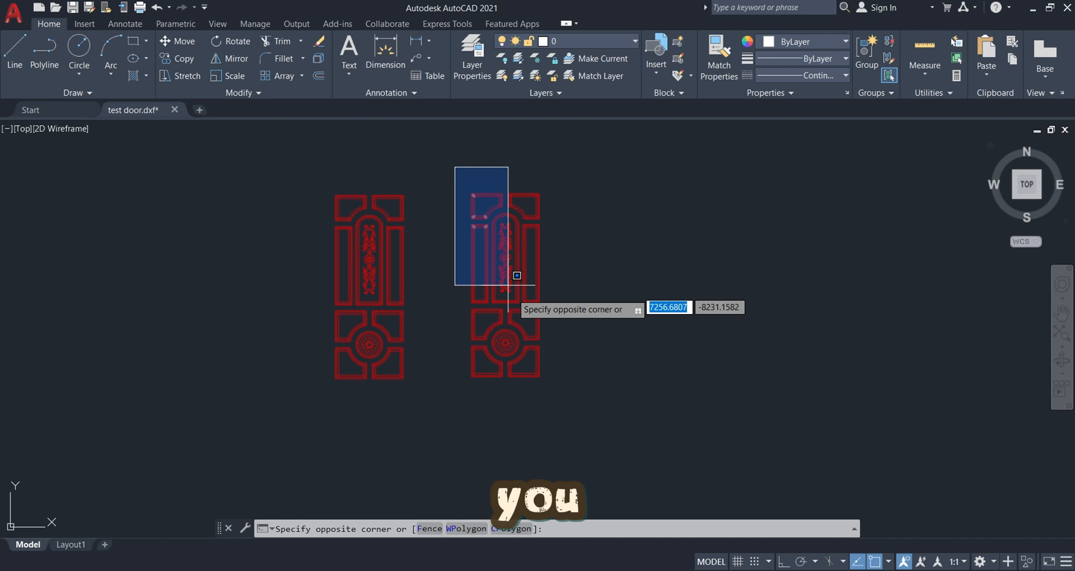
click(602, 414)
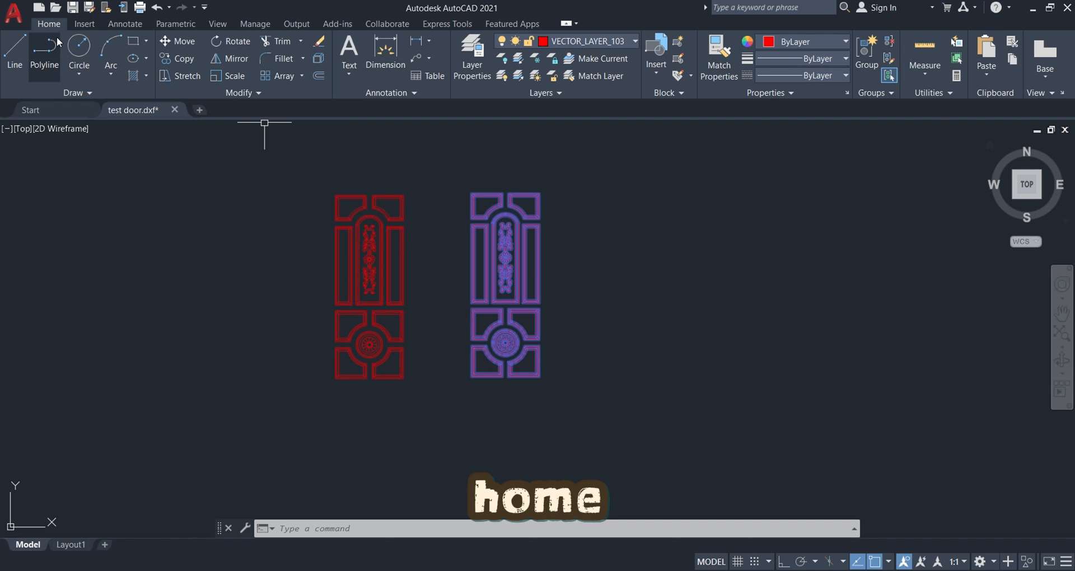
click(177, 59)
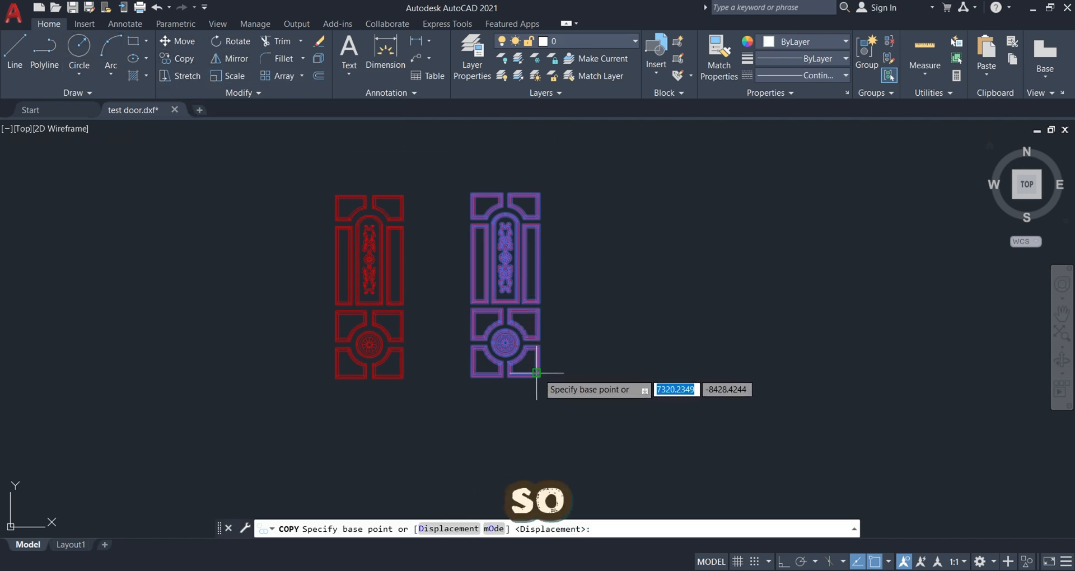
scroll(552, 384, up, 4)
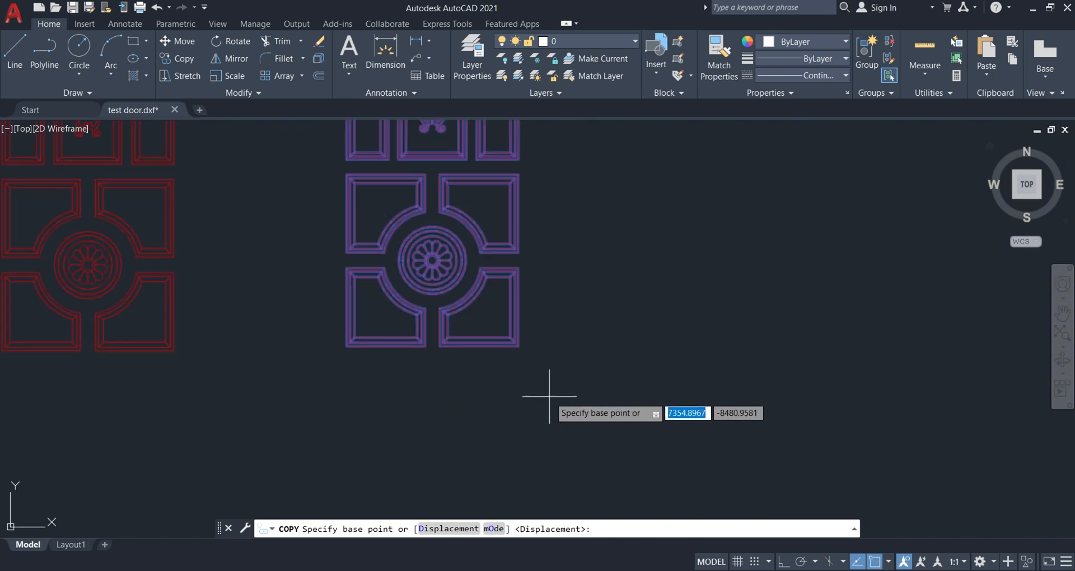
scroll(547, 395, down, 2)
scroll(590, 436, down, 2)
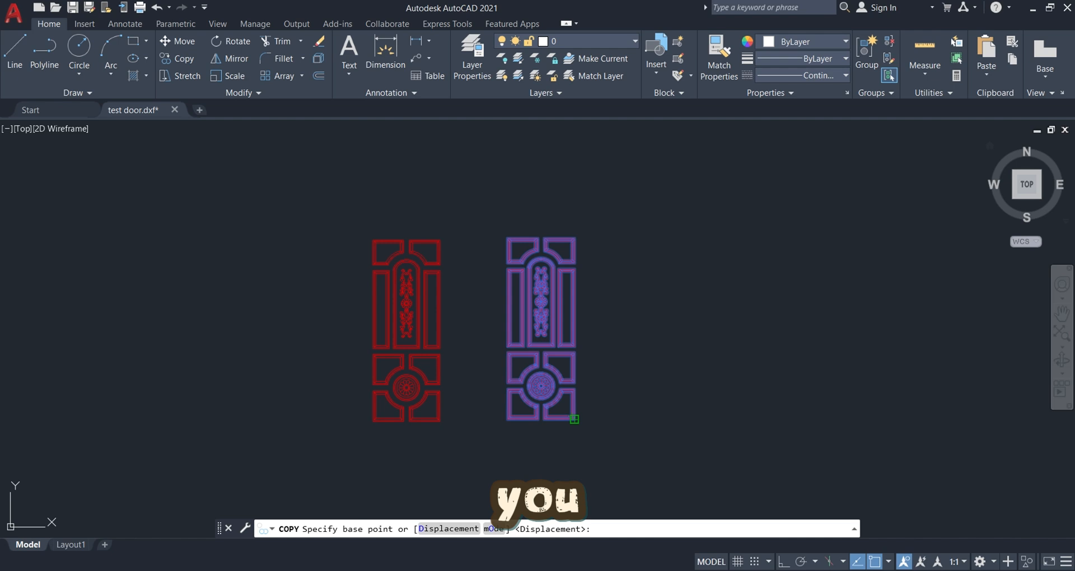
click(575, 419)
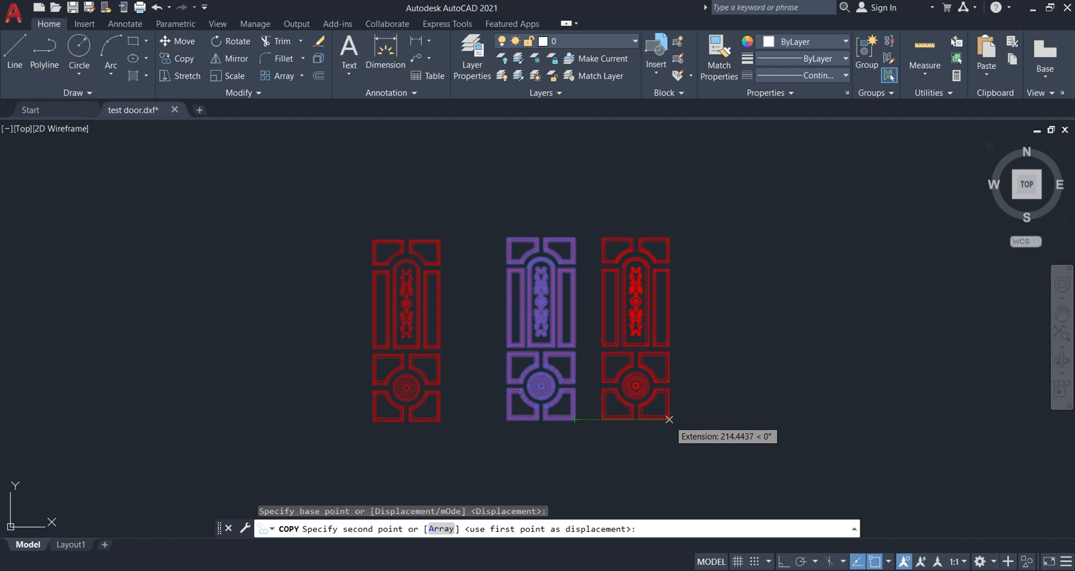
click(670, 419)
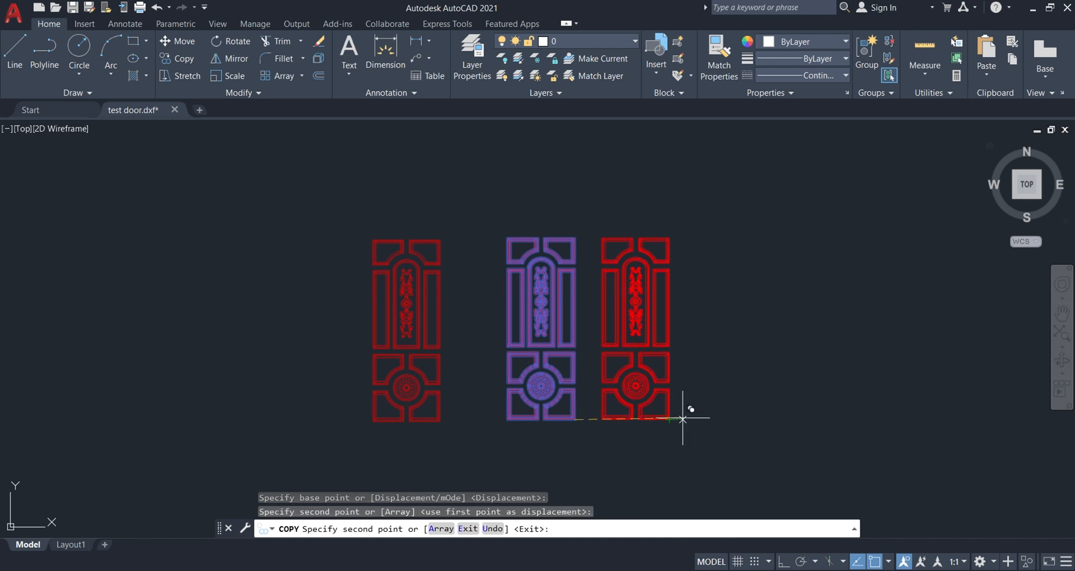
click(783, 419)
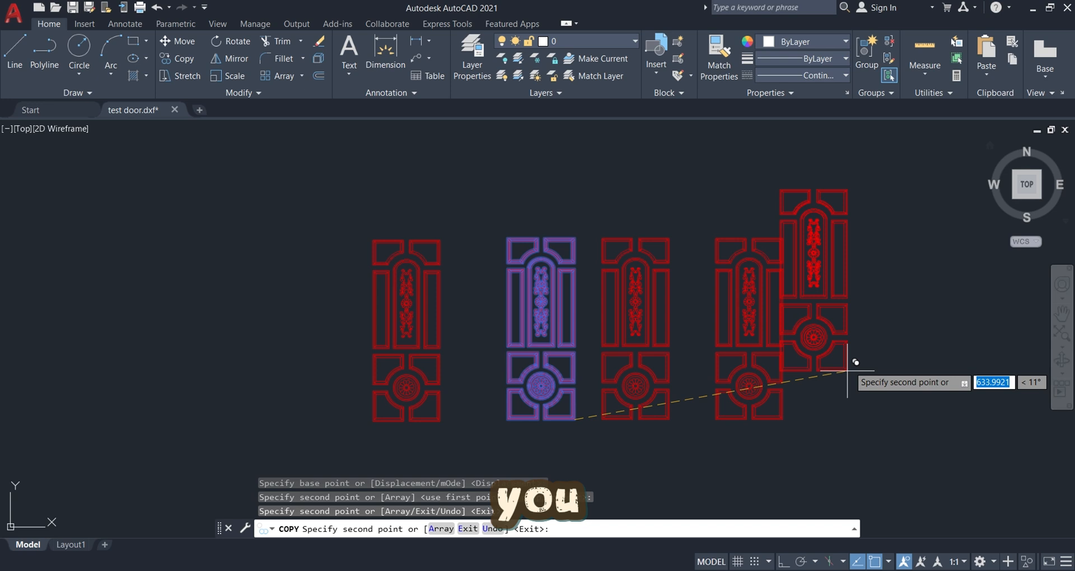
key(Return)
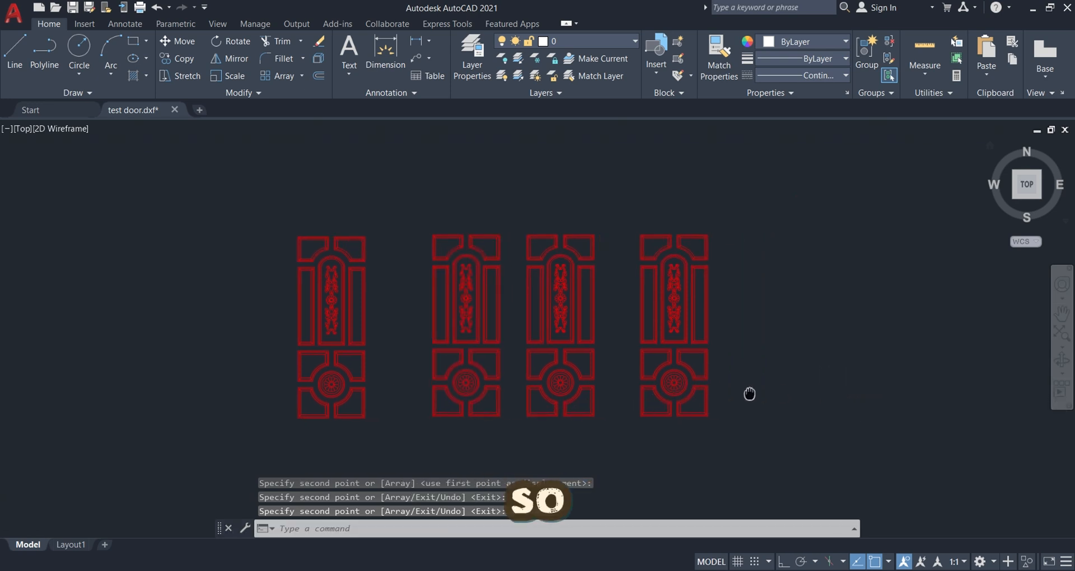
Step: Copy the rightmost door horizontally to the right by 1000 units, using its lower-right corner as base point
middle_drag(750, 393, 665, 364)
click(522, 194)
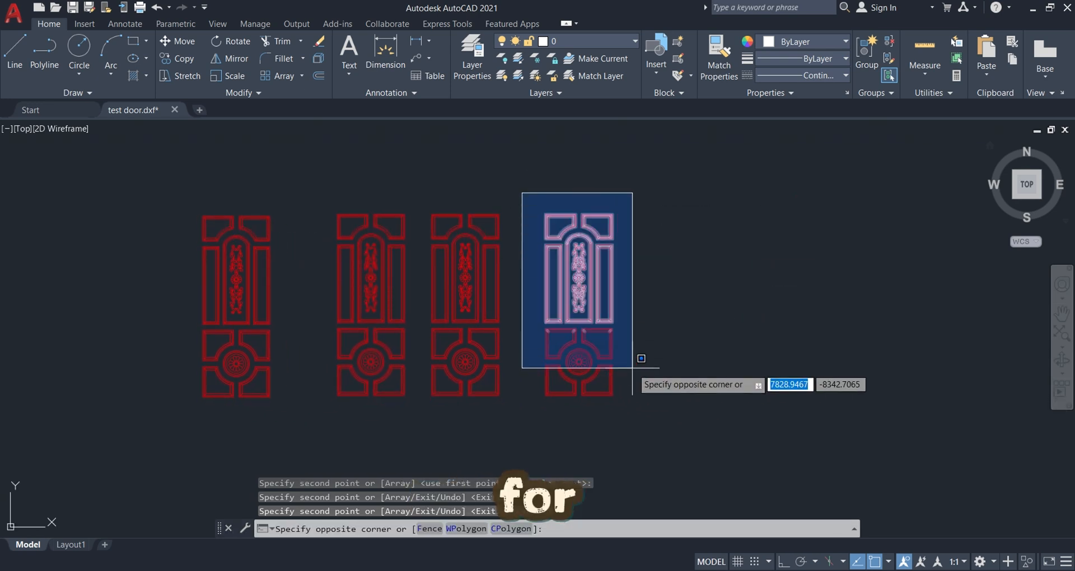
click(670, 433)
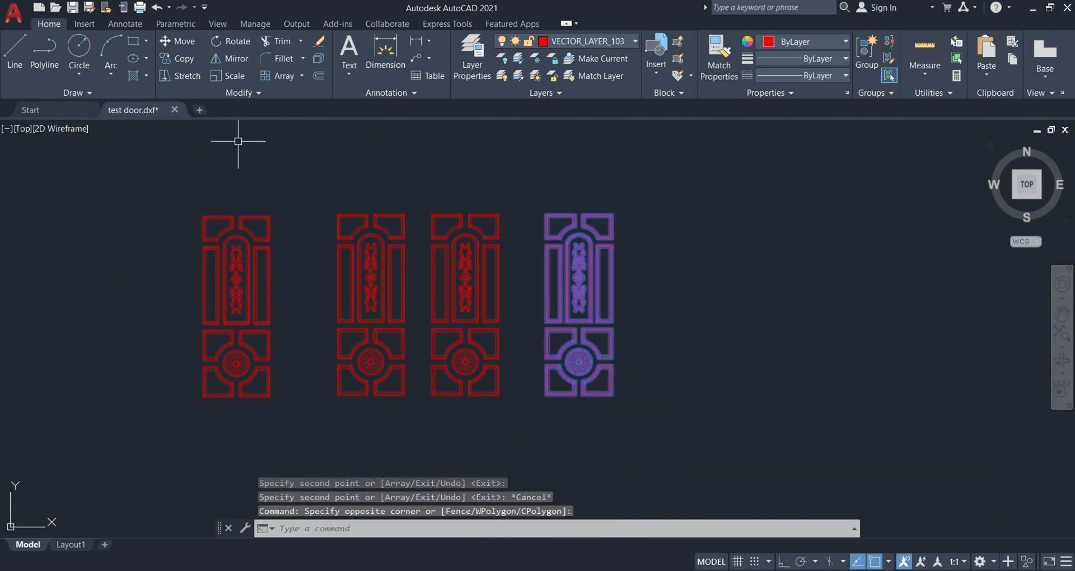
click(188, 62)
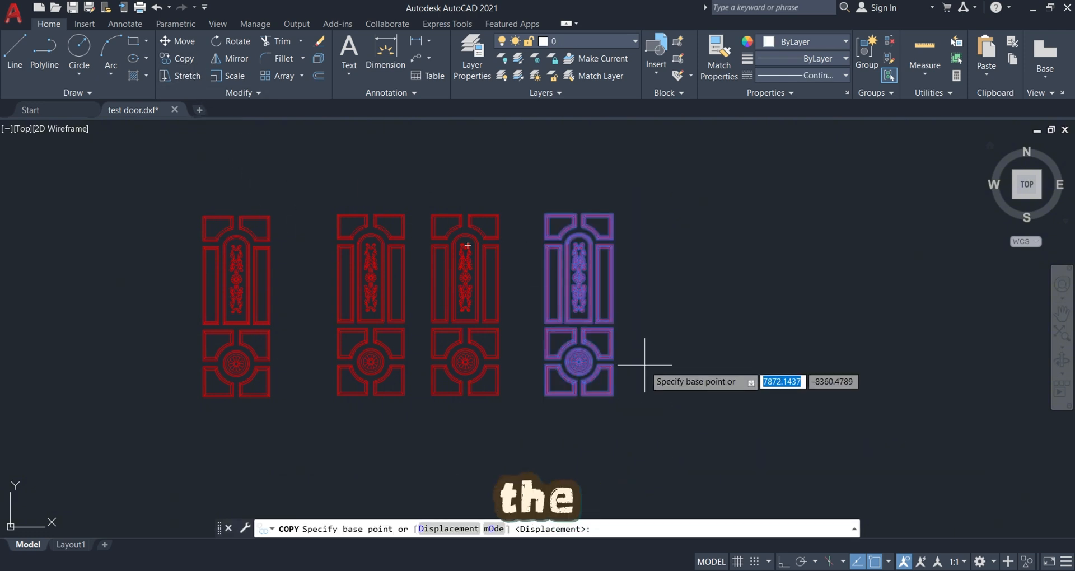
click(612, 393)
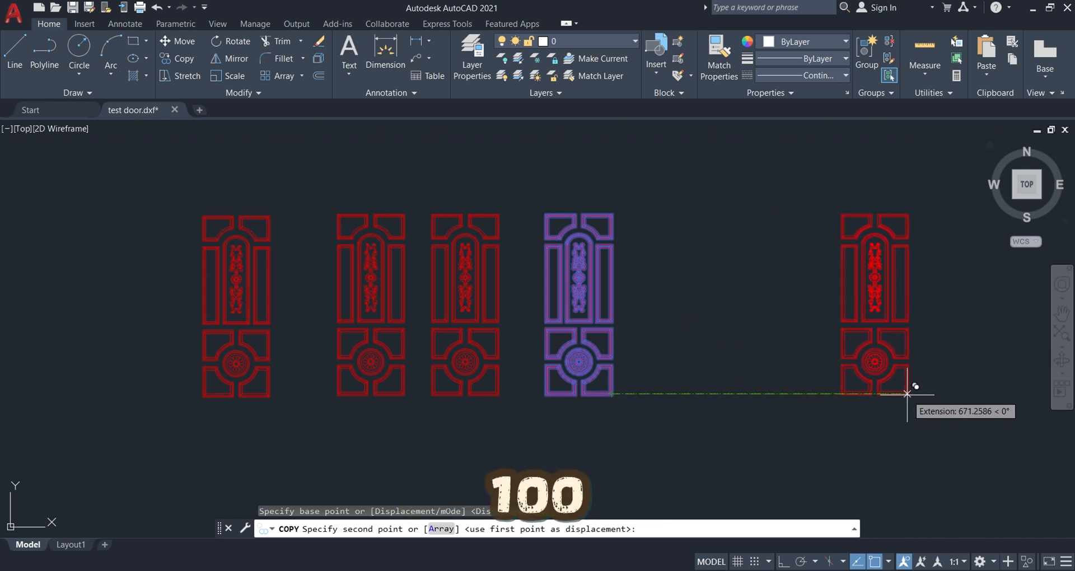
text(10)
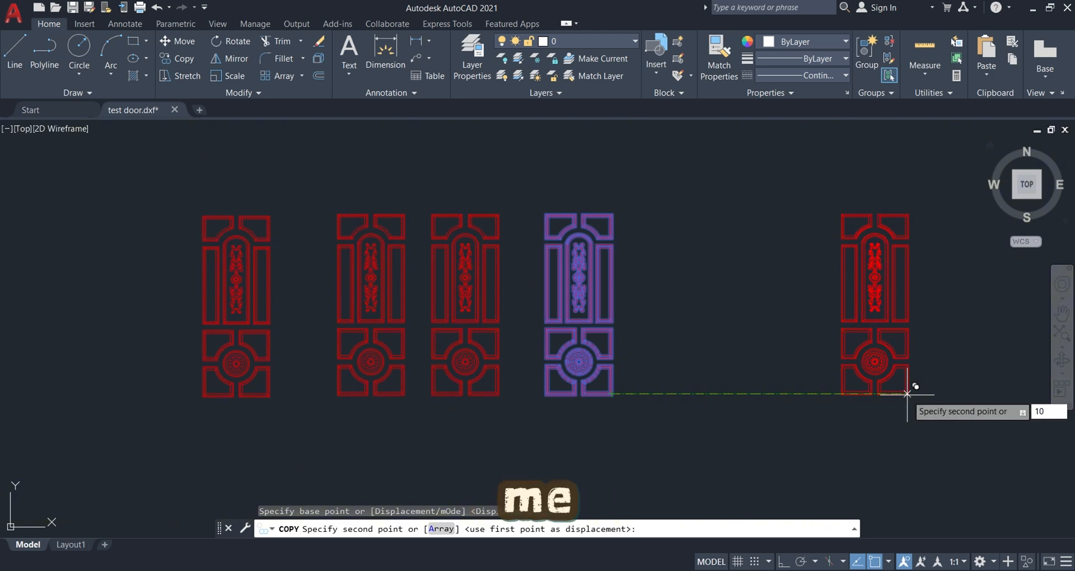
text(00)
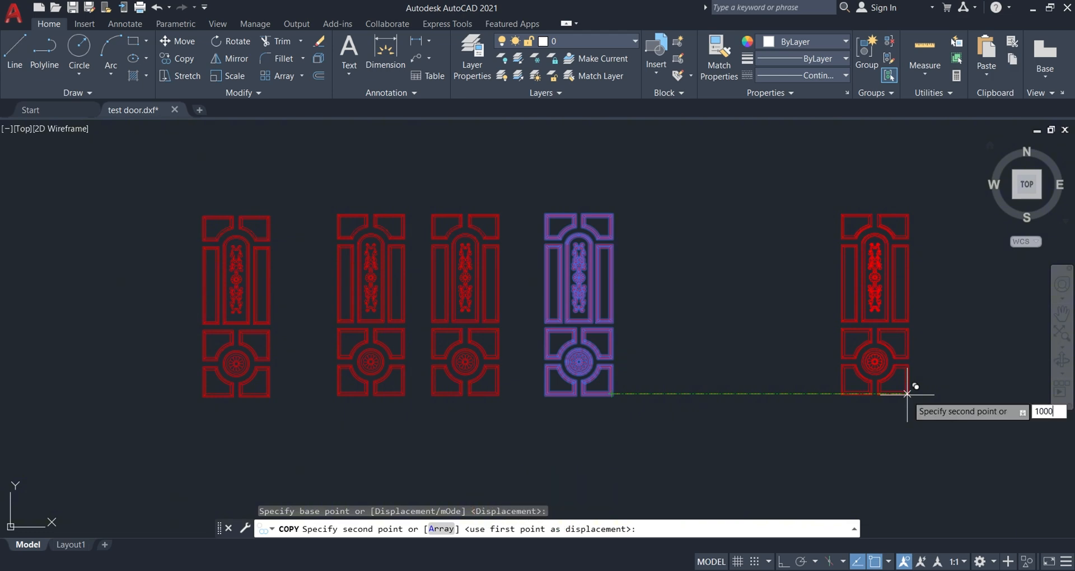
key(Return)
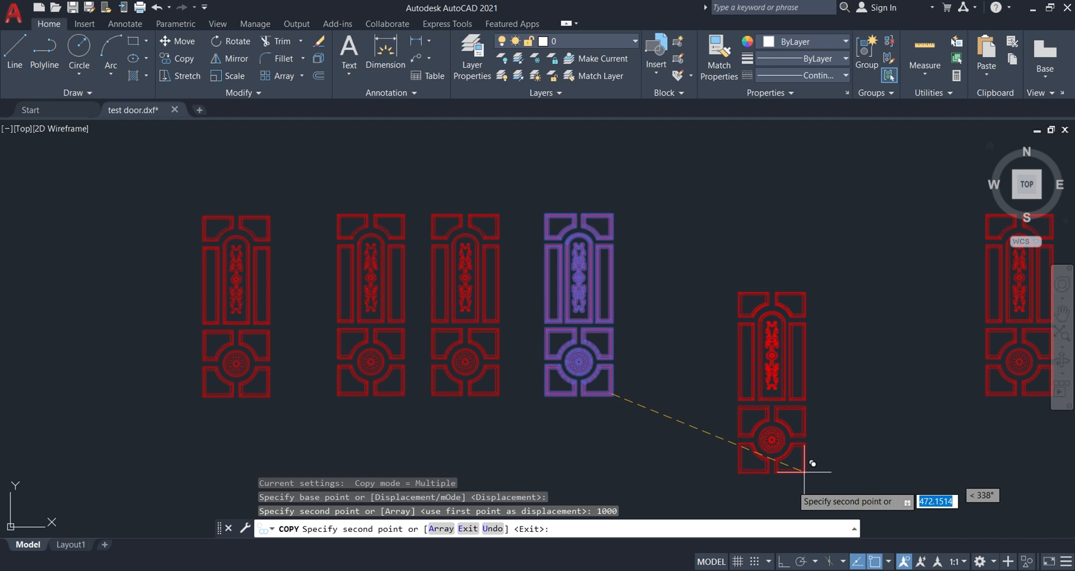
Step: End the Copy command and show the entire row of doors, including the distant copy
key(Escape)
scroll(747, 351, up, 4)
middle_drag(747, 350, 631, 351)
scroll(632, 351, down, 5)
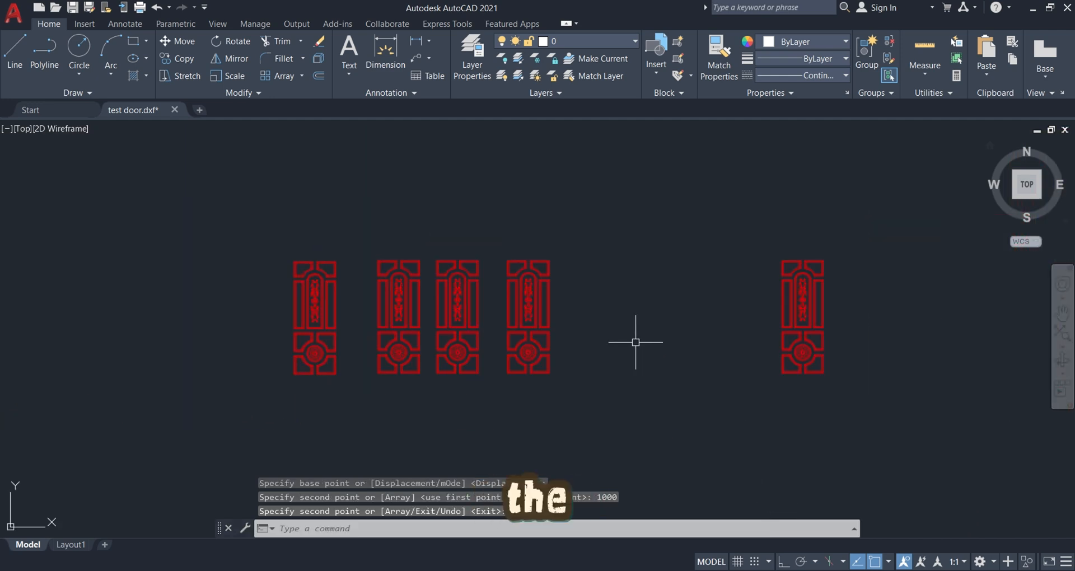
click(745, 211)
click(833, 428)
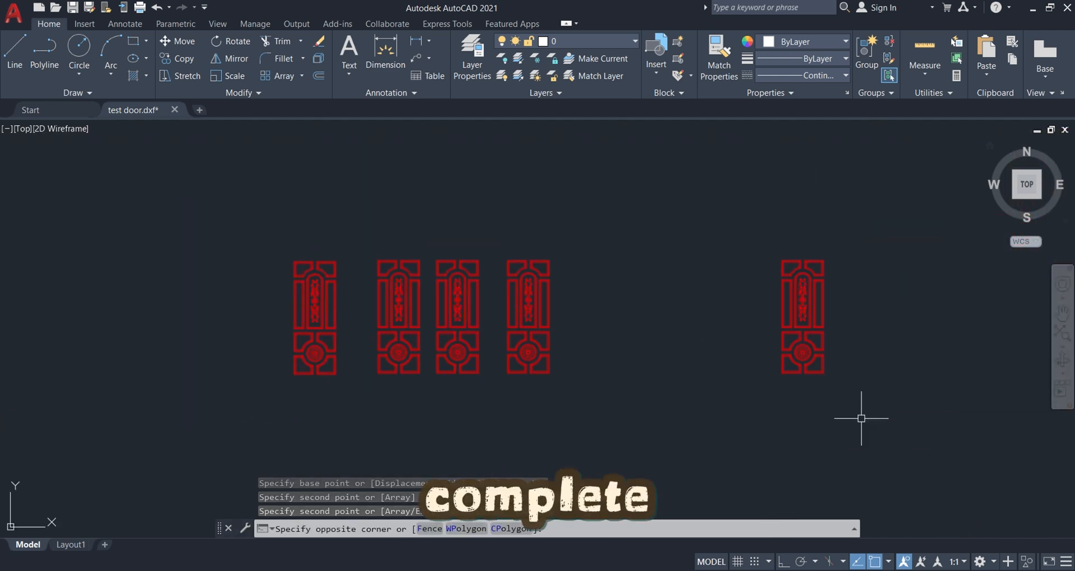
click(495, 237)
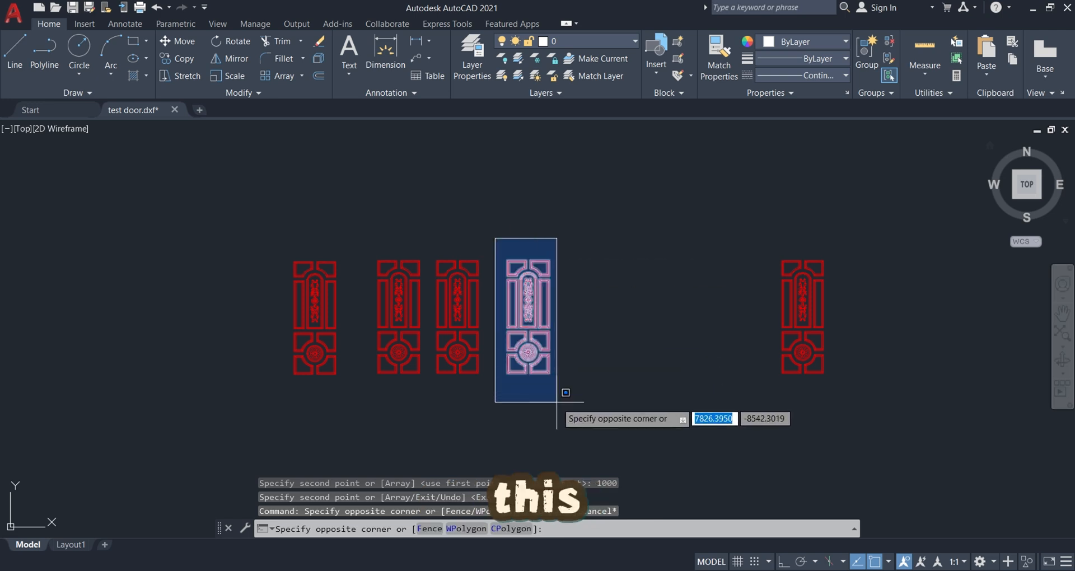
key(Escape)
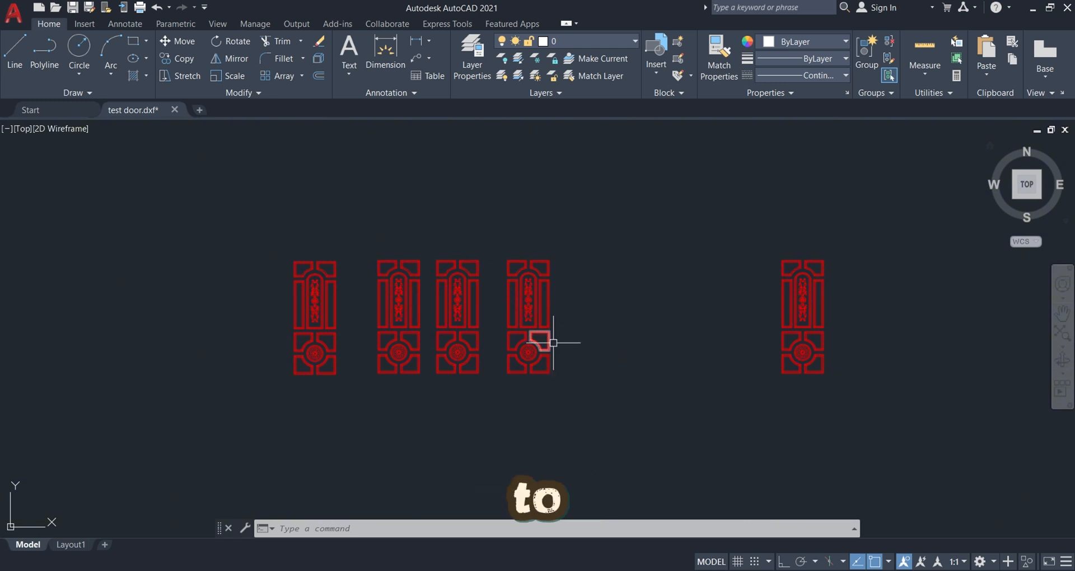
middle_drag(582, 301, 515, 303)
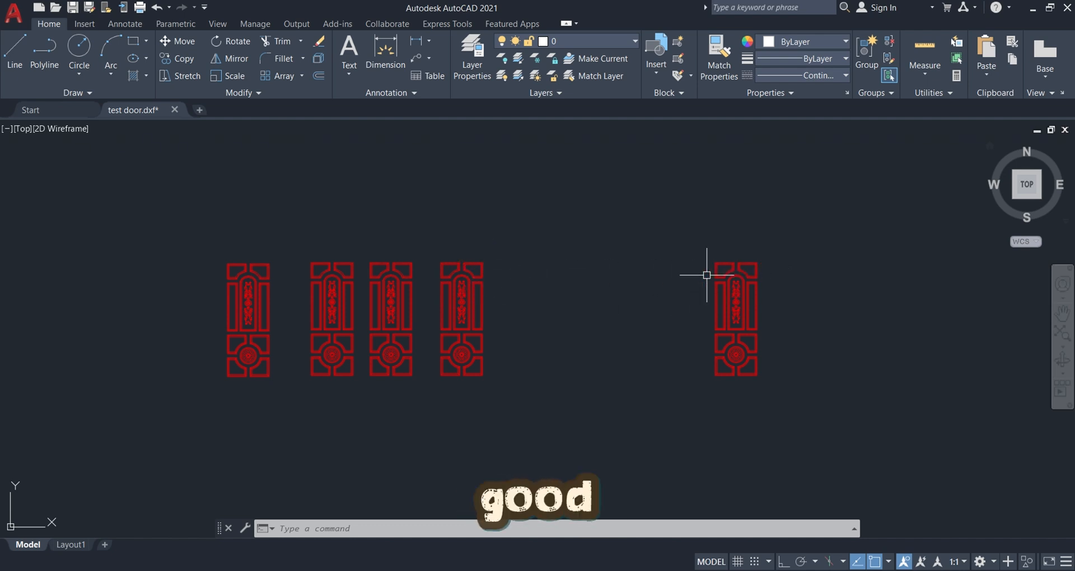
mouse_move(537, 333)
middle_down()
mouse_move(566, 300)
mouse_move(613, 294)
middle_up()
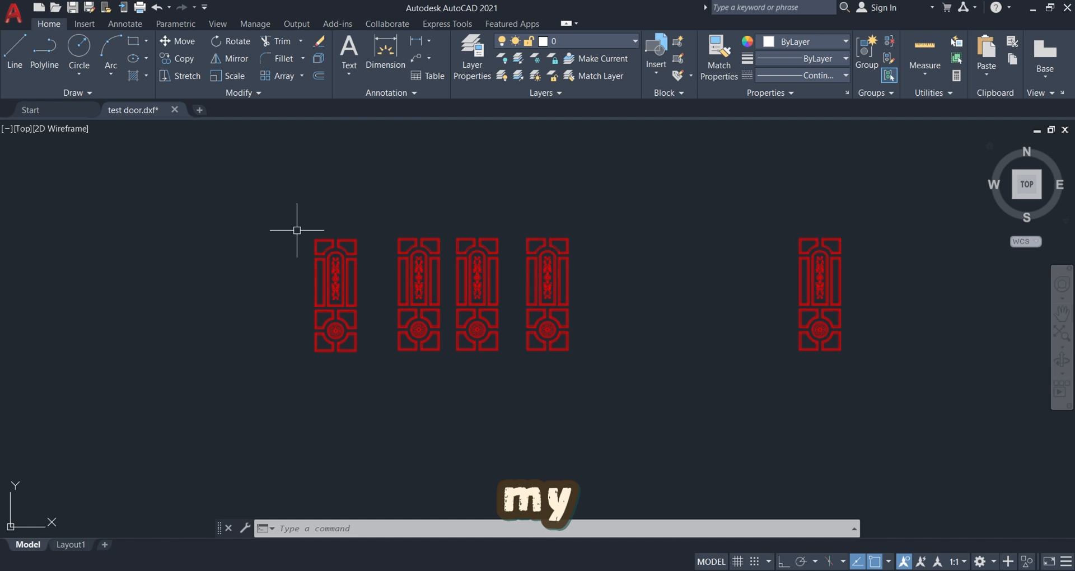
click(564, 285)
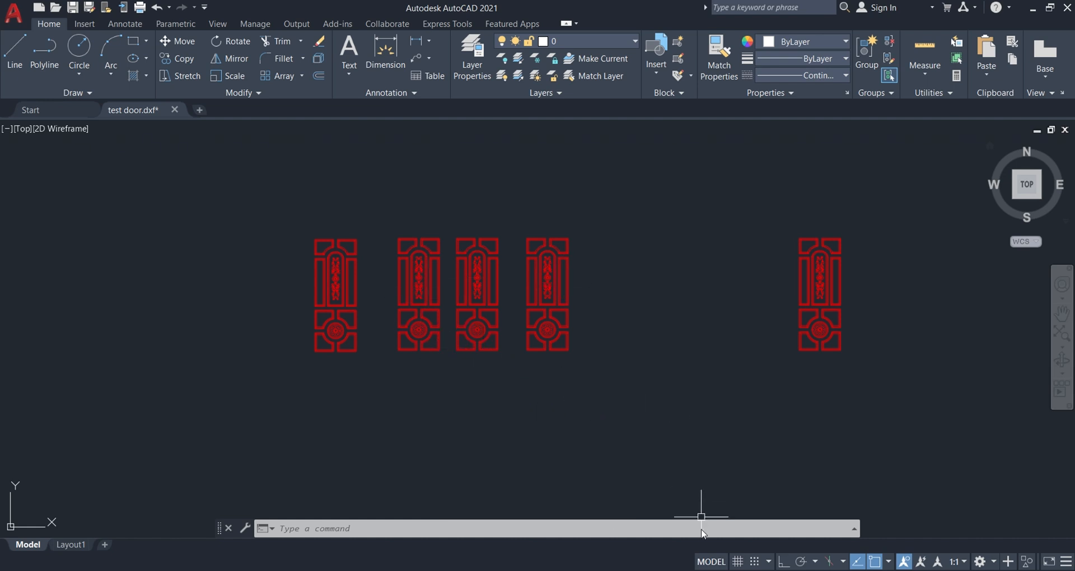